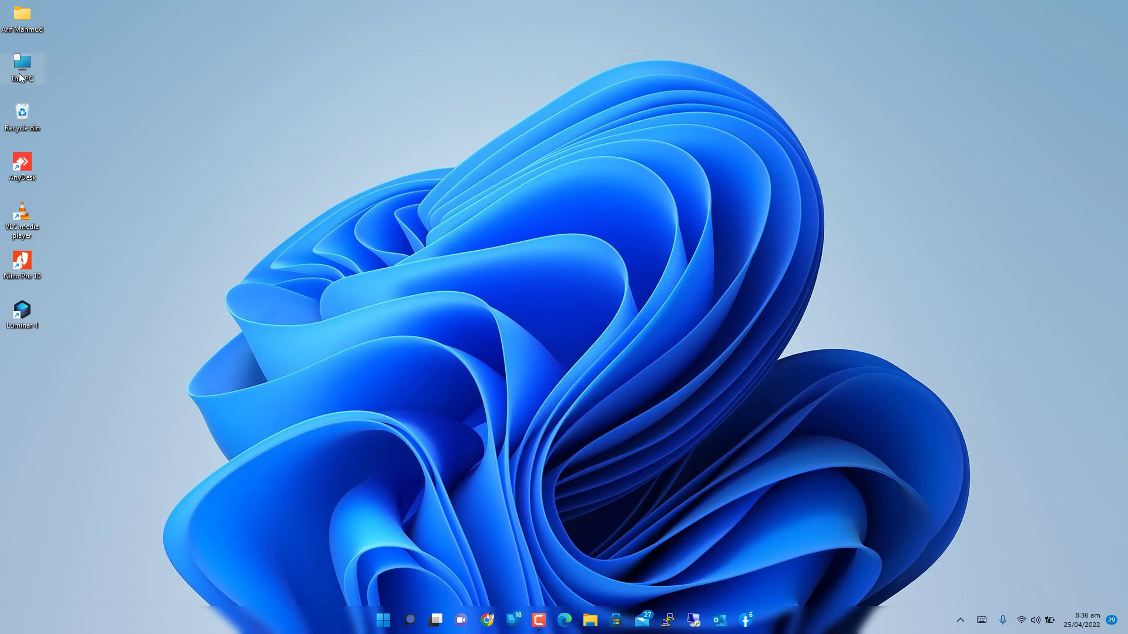
Step: Open Programs and Features in Control Panel via Start search
{"action": "left_click", "coordinate": [76, 212]}
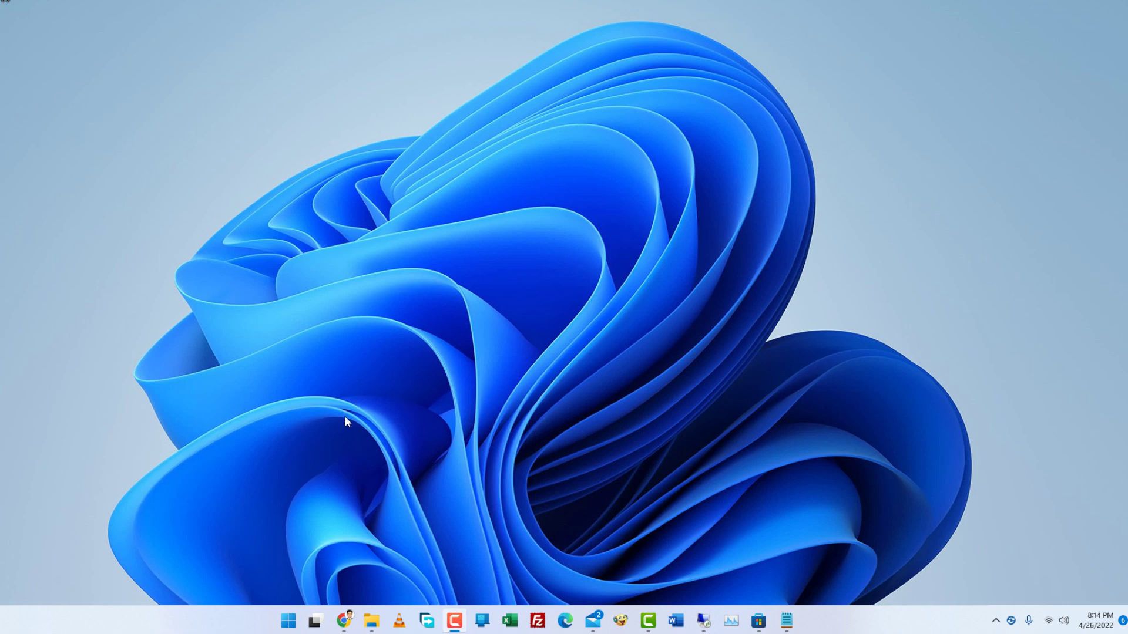
{"action": "left_click", "coordinate": [288, 620]}
{"action": "type", "text": "contr"}
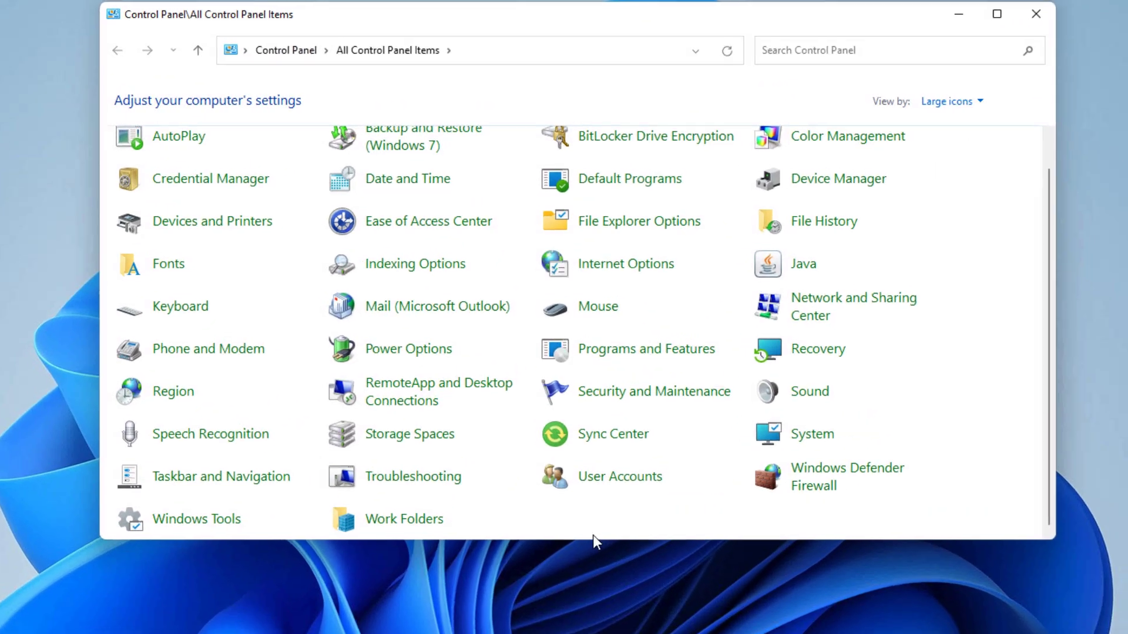
{"action": "left_click", "coordinate": [647, 355]}
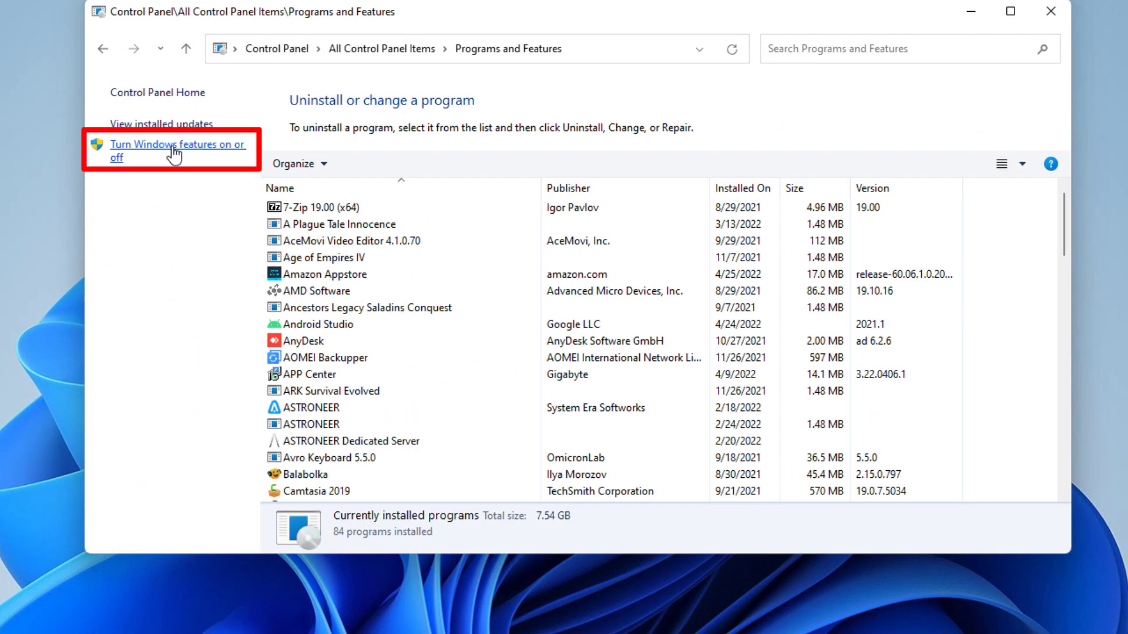
Step: Enable Virtual Machine Platform and Windows Hypervisor Platform in Windows Features and apply
{"action": "left_click", "coordinate": [170, 154]}
{"action": "left_click_drag", "start_coordinate": [686, 286], "coordinate": [689, 418]}
{"action": "left_click", "coordinate": [447, 354]}
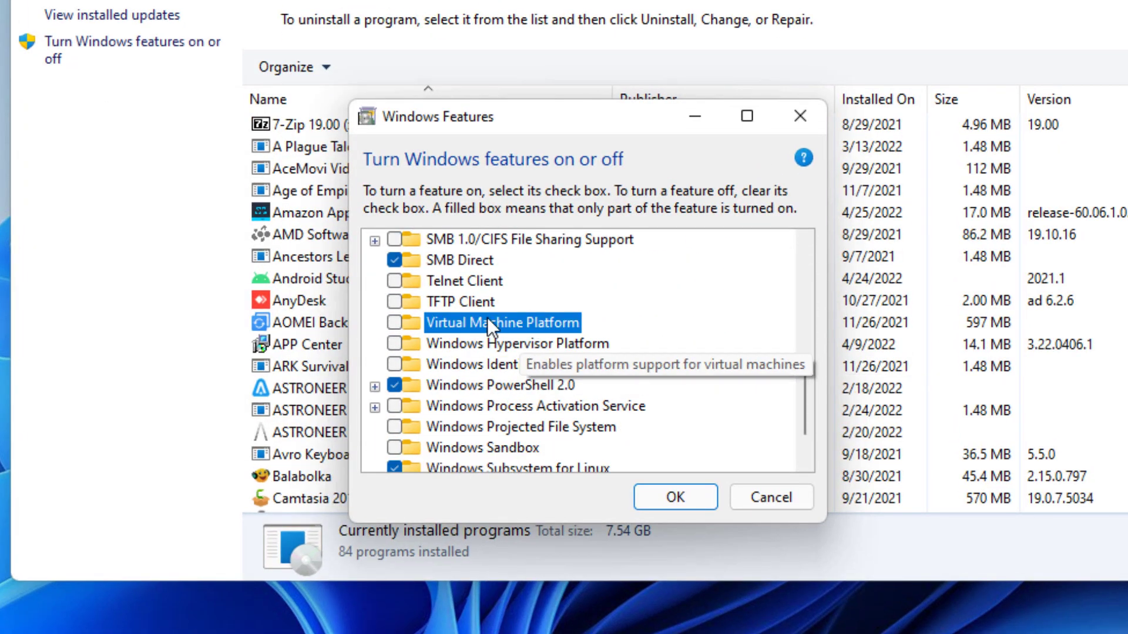
{"action": "left_click", "coordinate": [394, 322]}
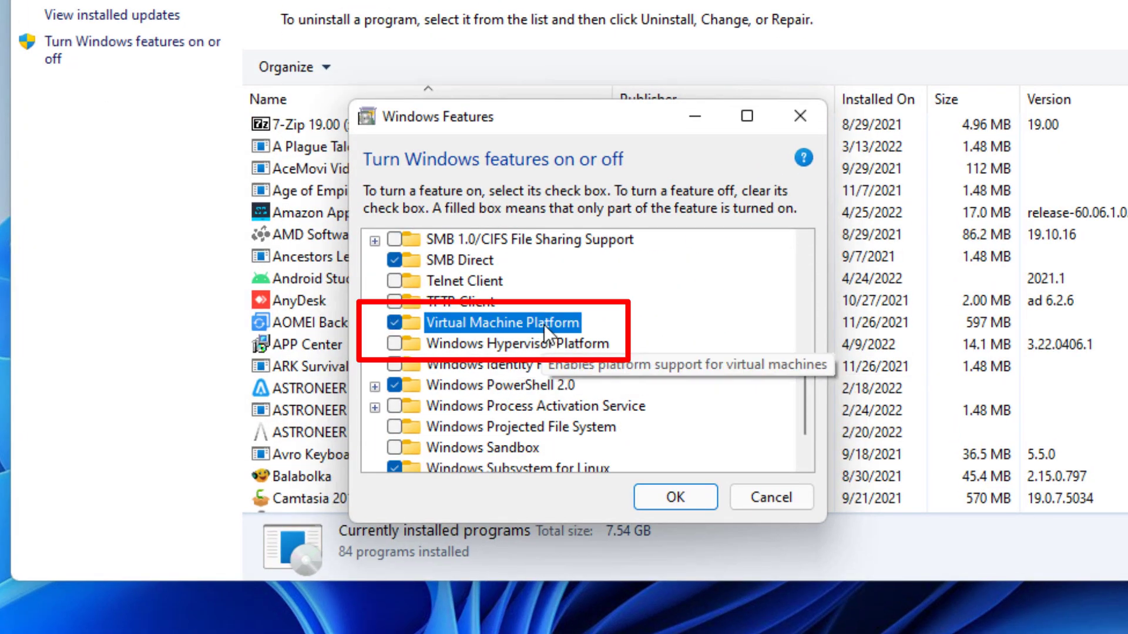
{"action": "left_click", "coordinate": [395, 343]}
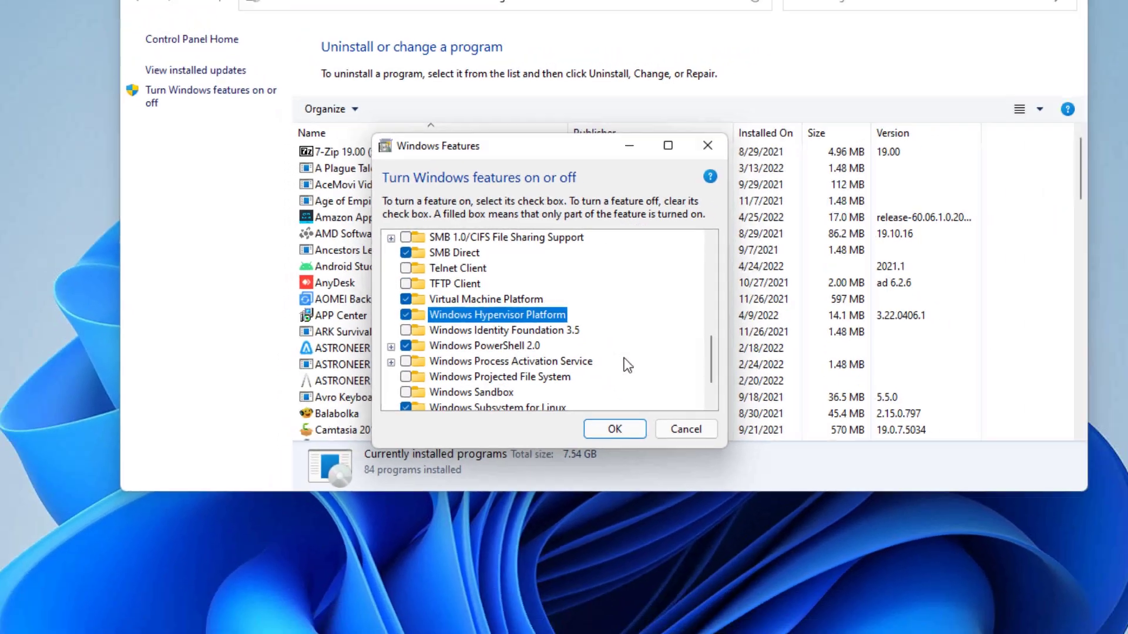
{"action": "left_click", "coordinate": [675, 497]}
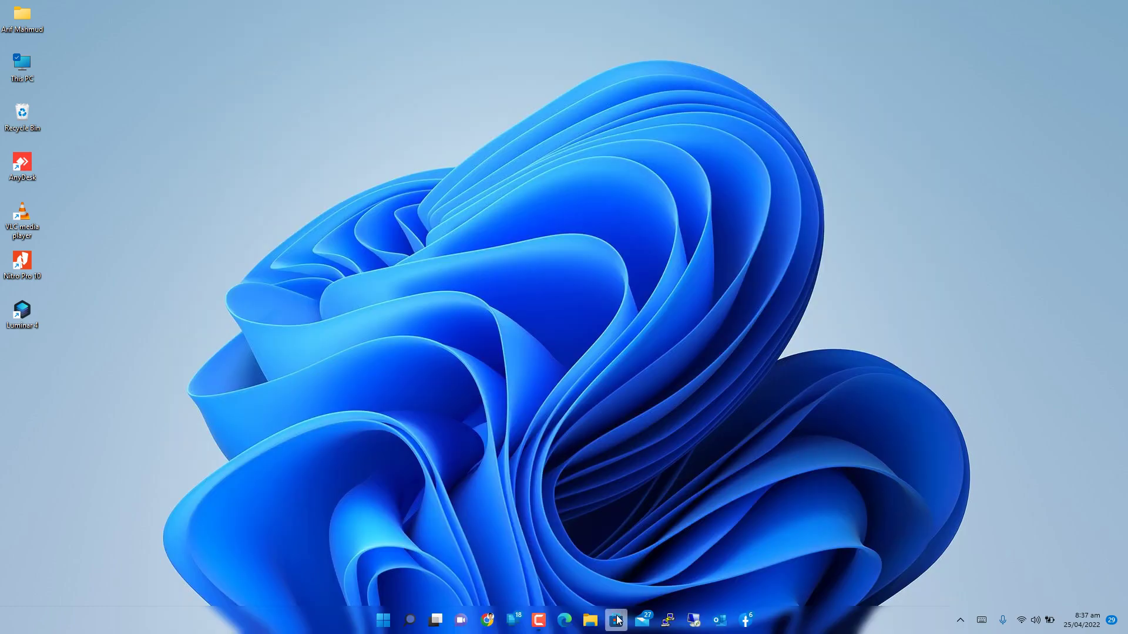
Step: Search the maximized Microsoft Store for 'amazon store'
{"action": "left_click", "coordinate": [617, 620]}
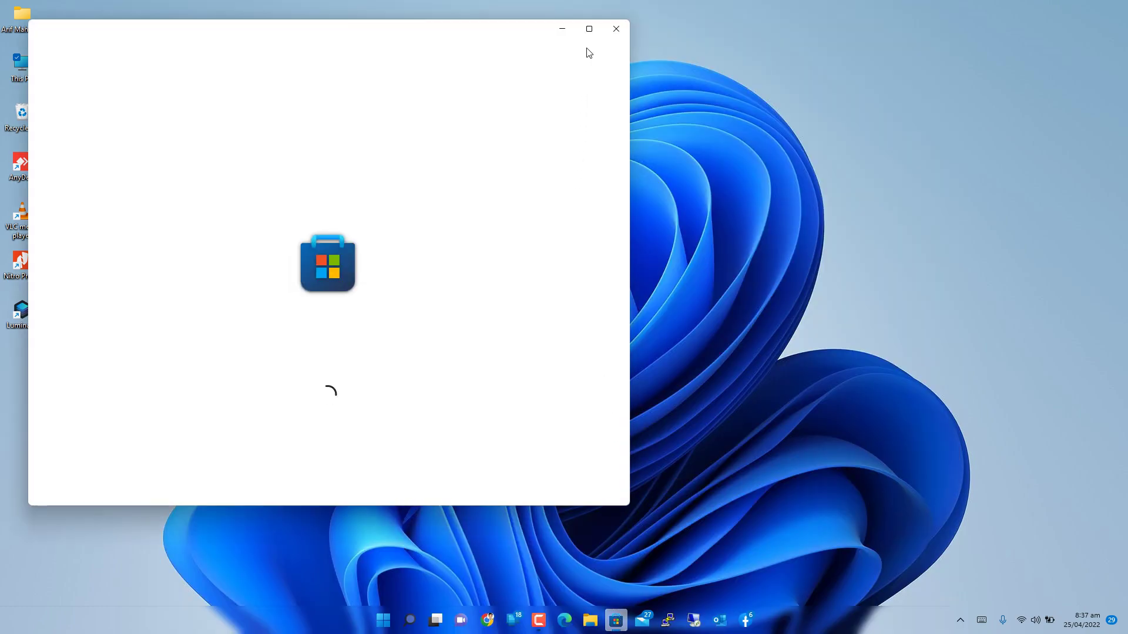
{"action": "left_click", "coordinate": [590, 31]}
{"action": "left_click", "coordinate": [477, 14]}
{"action": "type", "text": "amazon store"}
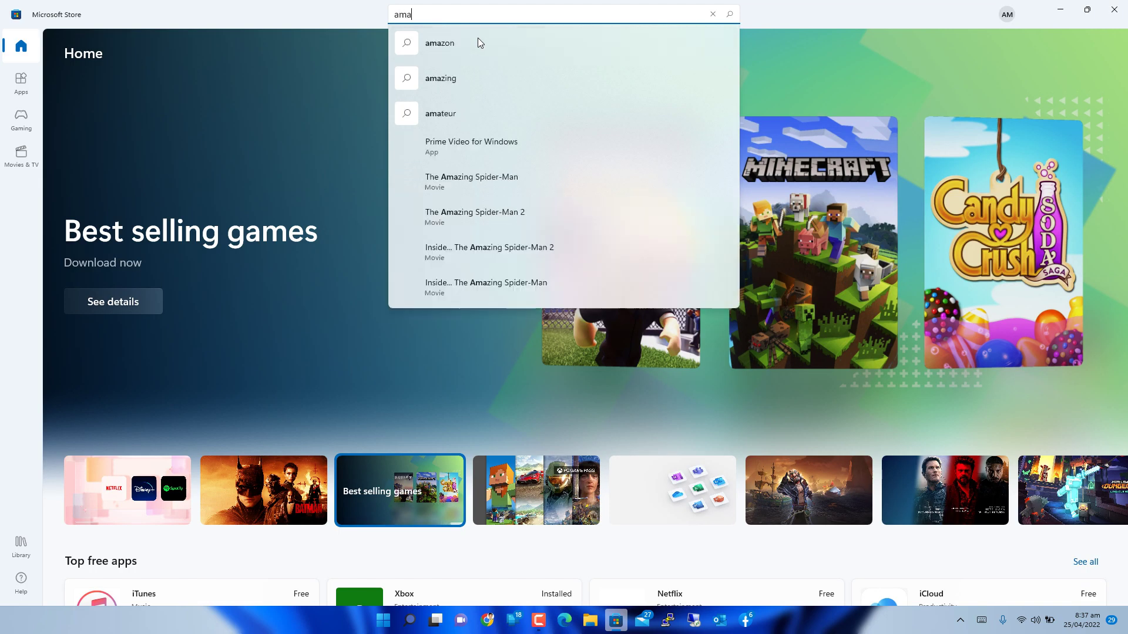
{"action": "key", "text": "Return"}
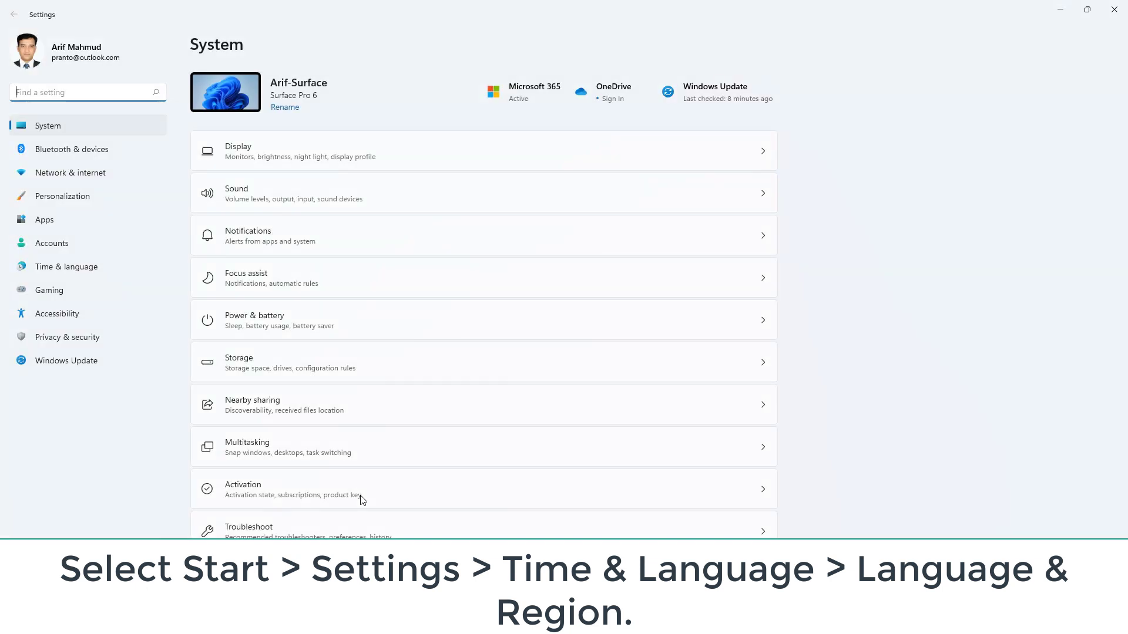
Step: Confirm Country or region is United States under Language & region, then close Settings
{"action": "left_click", "coordinate": [86, 267]}
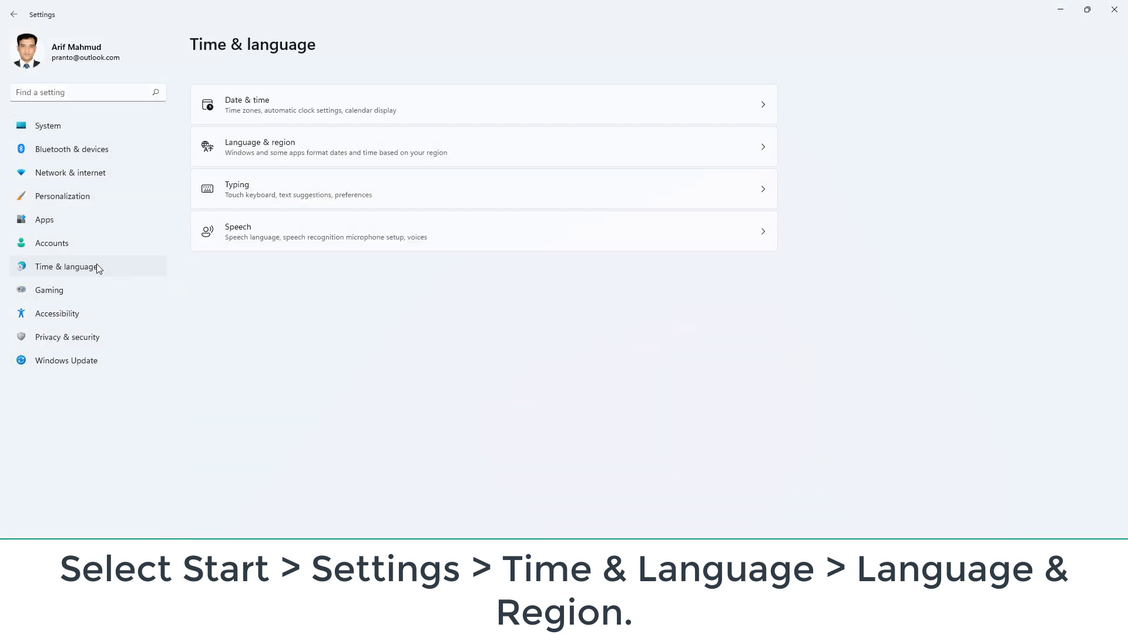
{"action": "left_click", "coordinate": [294, 136]}
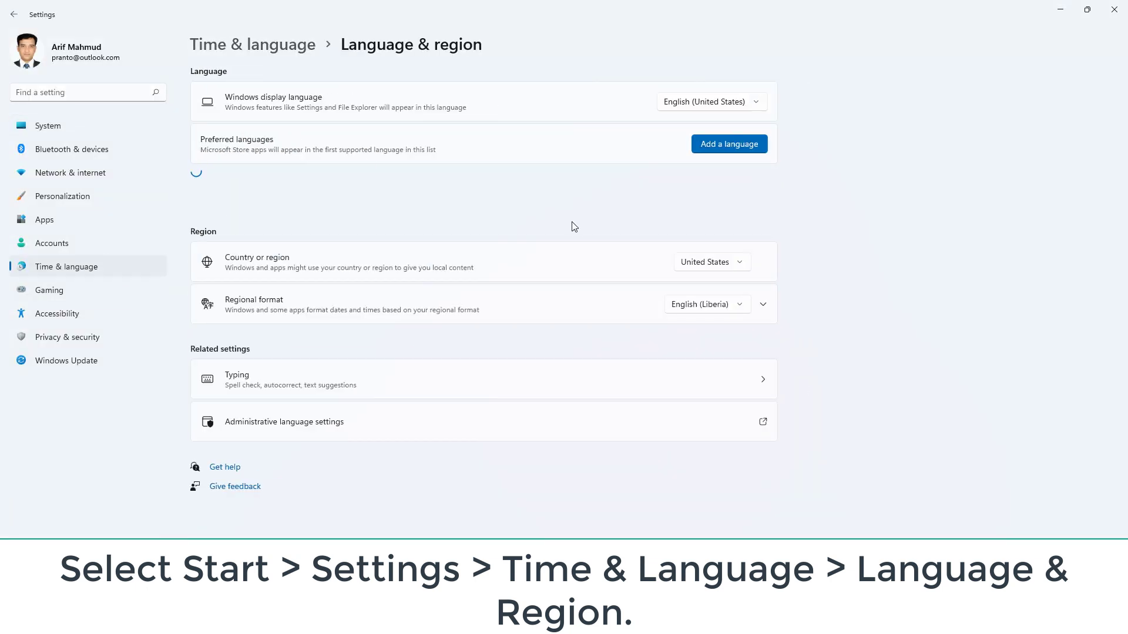
{"action": "left_click", "coordinate": [708, 265]}
{"action": "left_click", "coordinate": [698, 267]}
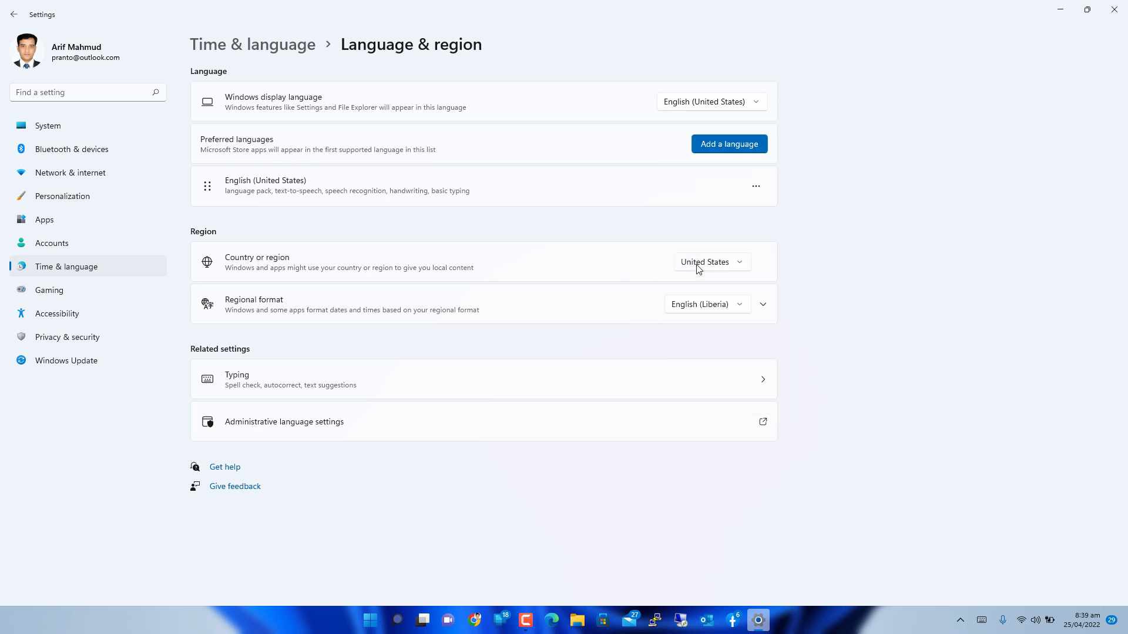
{"action": "left_click", "coordinate": [1114, 10]}
Step: Download the Windows version of Windscribe from windscribe.com and run the installer
{"action": "left_click", "coordinate": [489, 622]}
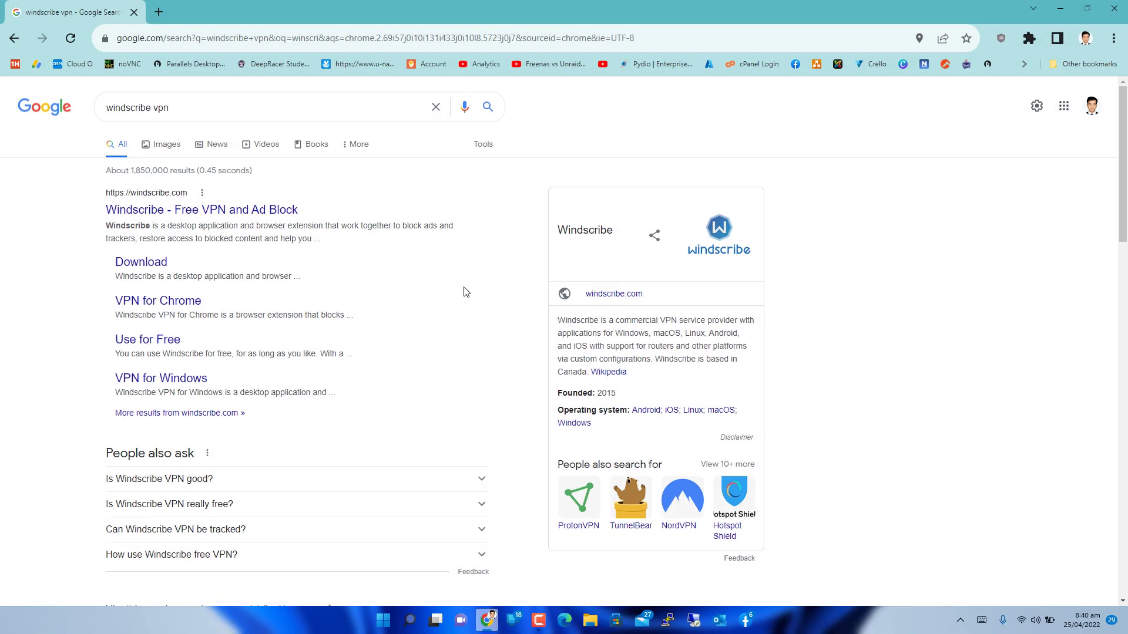
{"action": "left_click", "coordinate": [248, 212]}
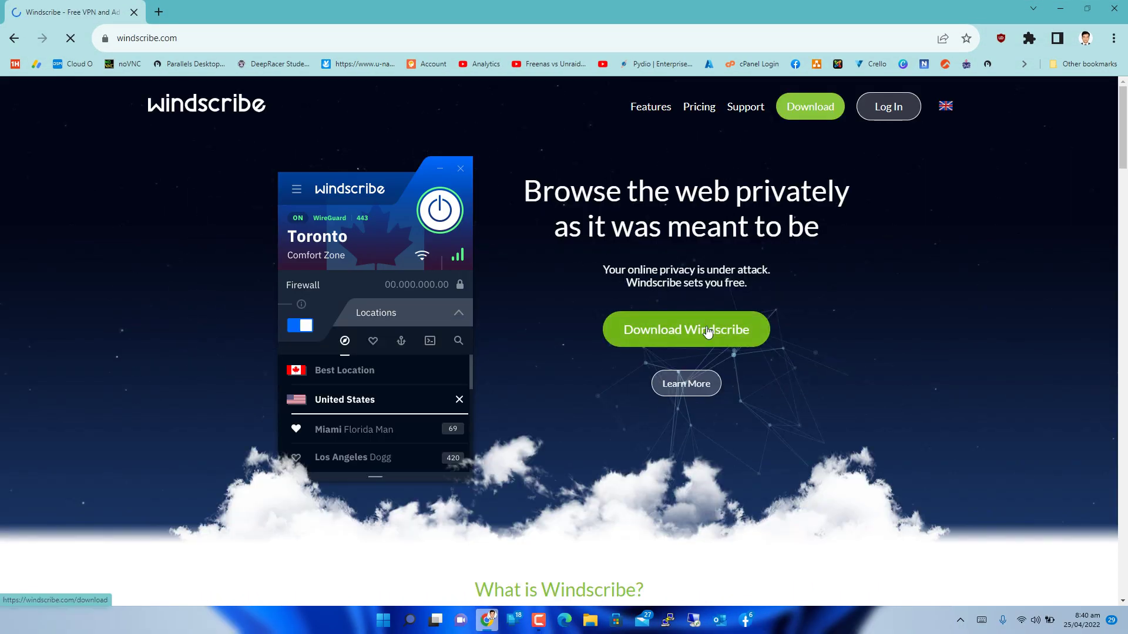
{"action": "left_click", "coordinate": [708, 332]}
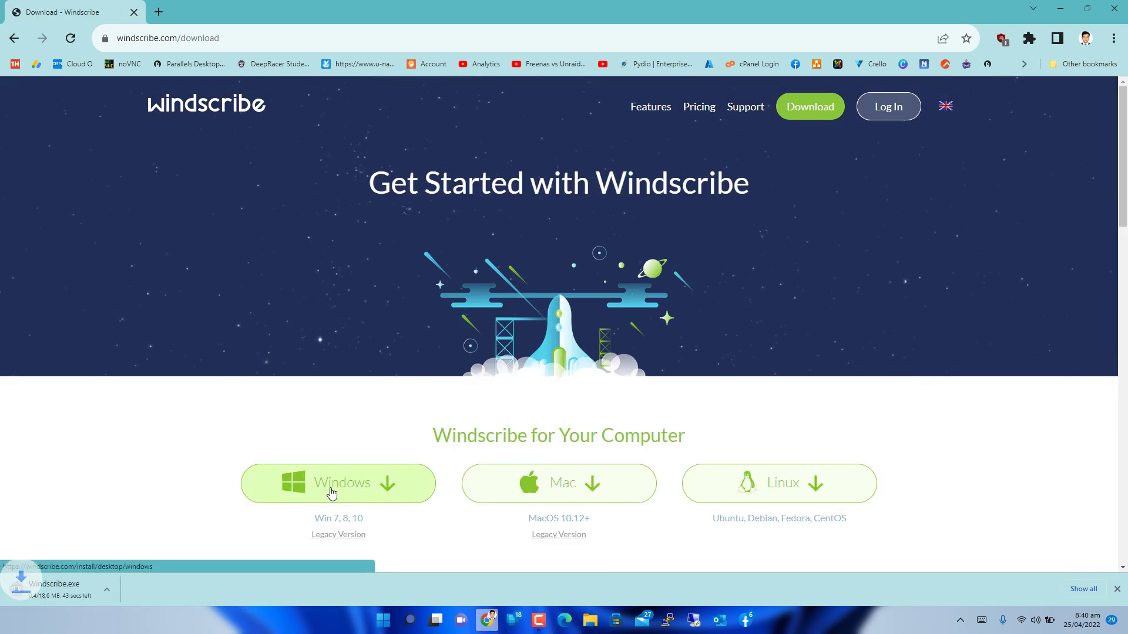
{"action": "left_click", "coordinate": [59, 594]}
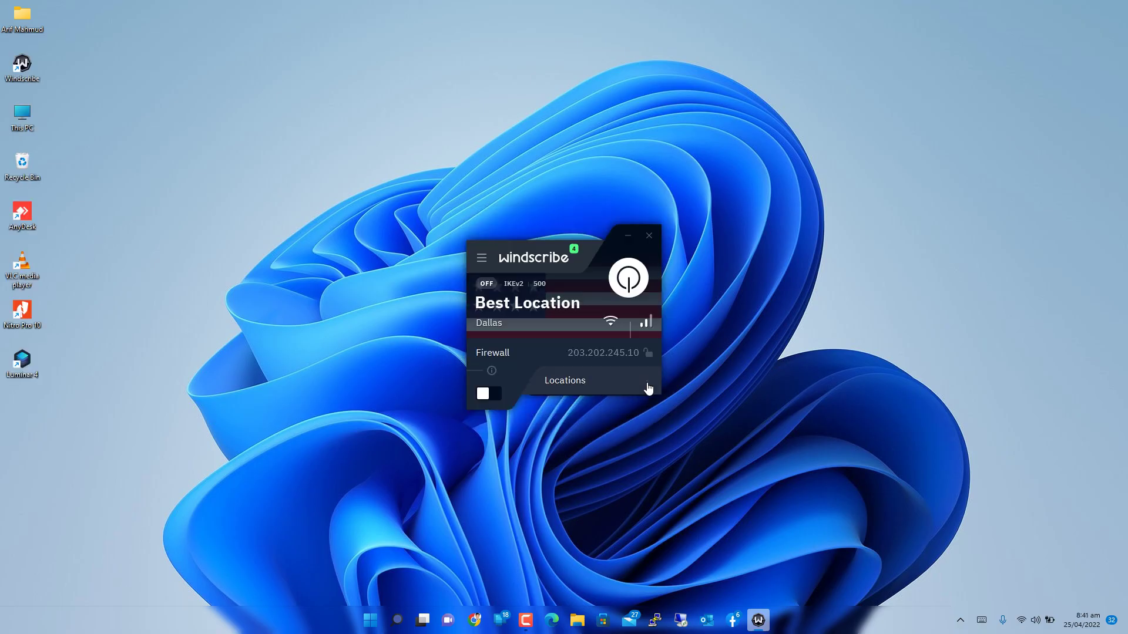
Step: Install Windscribe and connect it to Chicago Cub under US East
{"action": "left_click", "coordinate": [565, 332]}
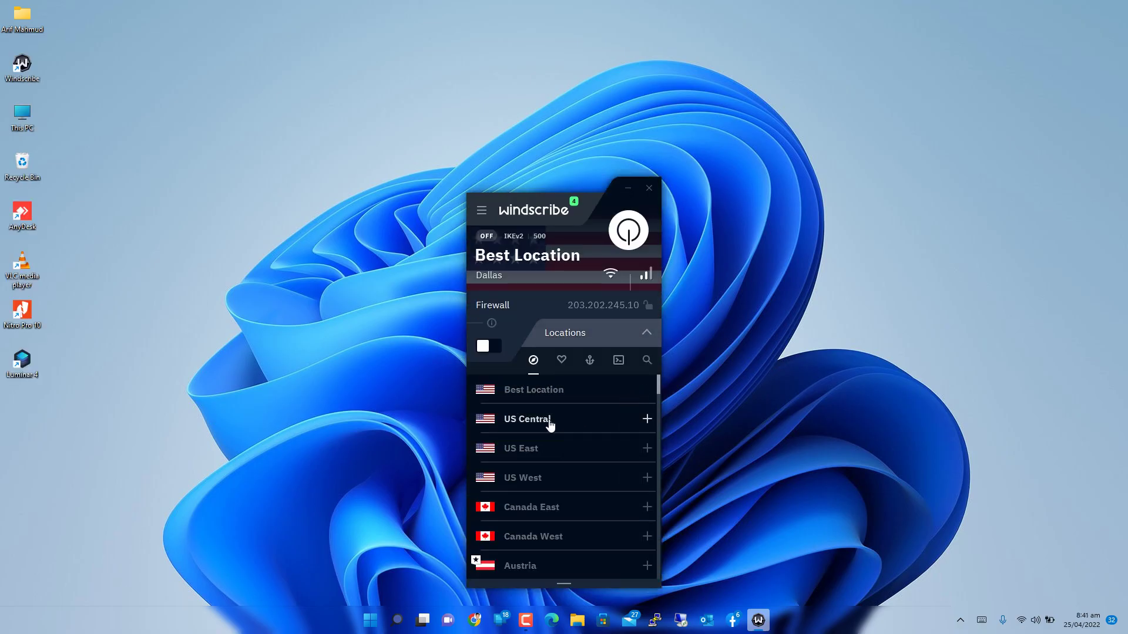
{"action": "left_click", "coordinate": [513, 448]}
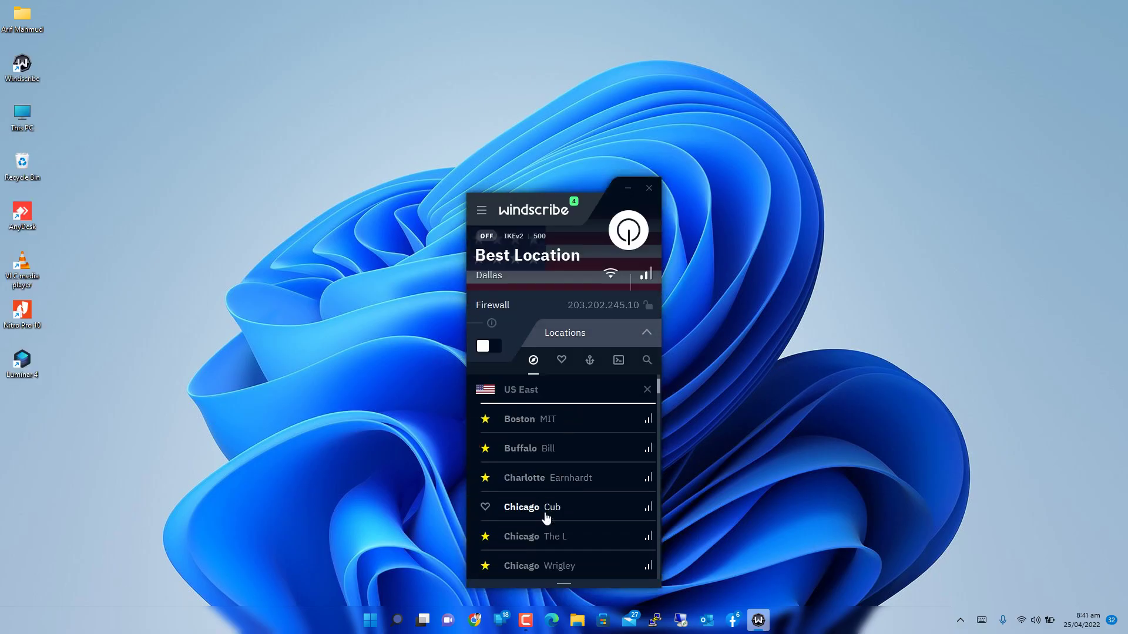
{"action": "left_click", "coordinate": [544, 509]}
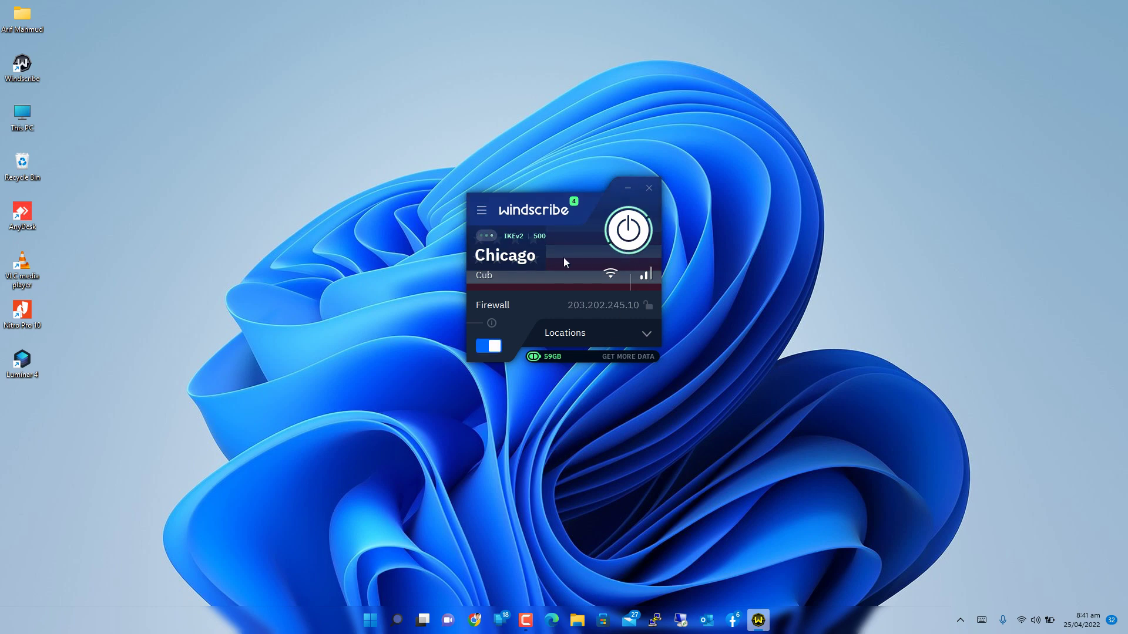
{"action": "left_click", "coordinate": [629, 193]}
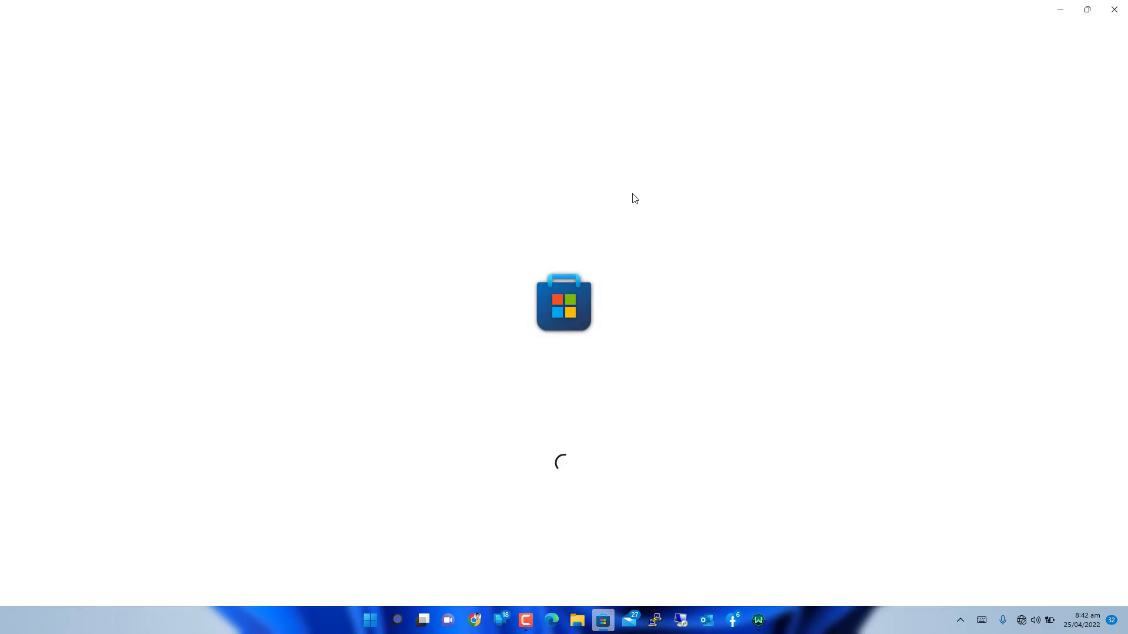
{"action": "left_click", "coordinate": [529, 15]}
Step: Install Amazon Appstore with diagnostic data unticked, download the Android subsystem, and open it
{"action": "type", "text": "amazon appstore"}
{"action": "key", "text": "Return"}
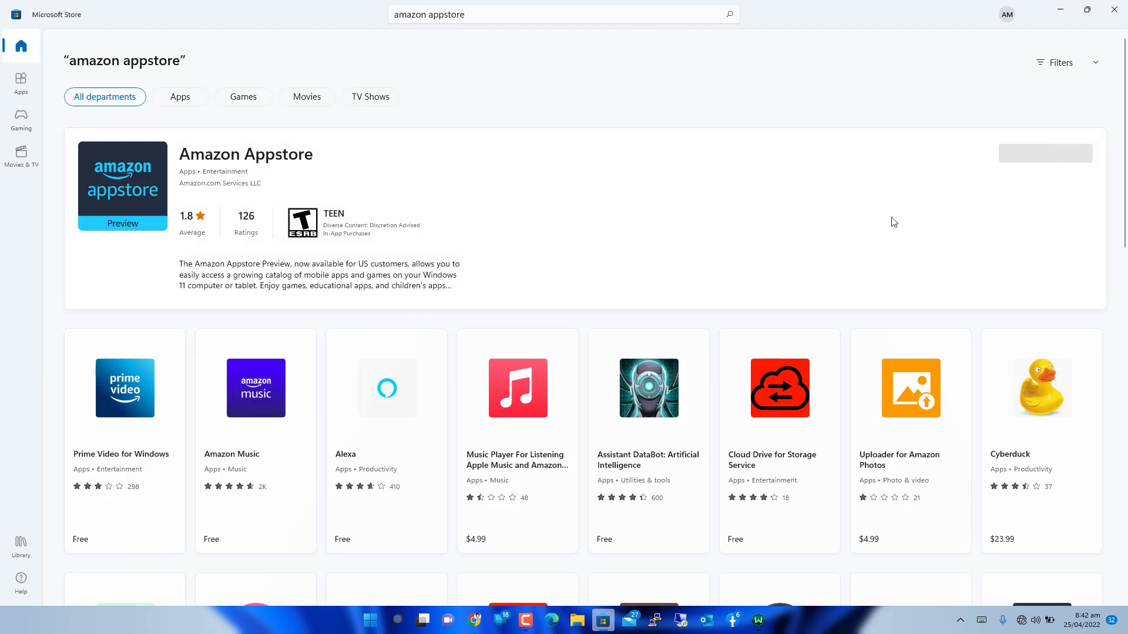
{"action": "left_click", "coordinate": [1045, 157]}
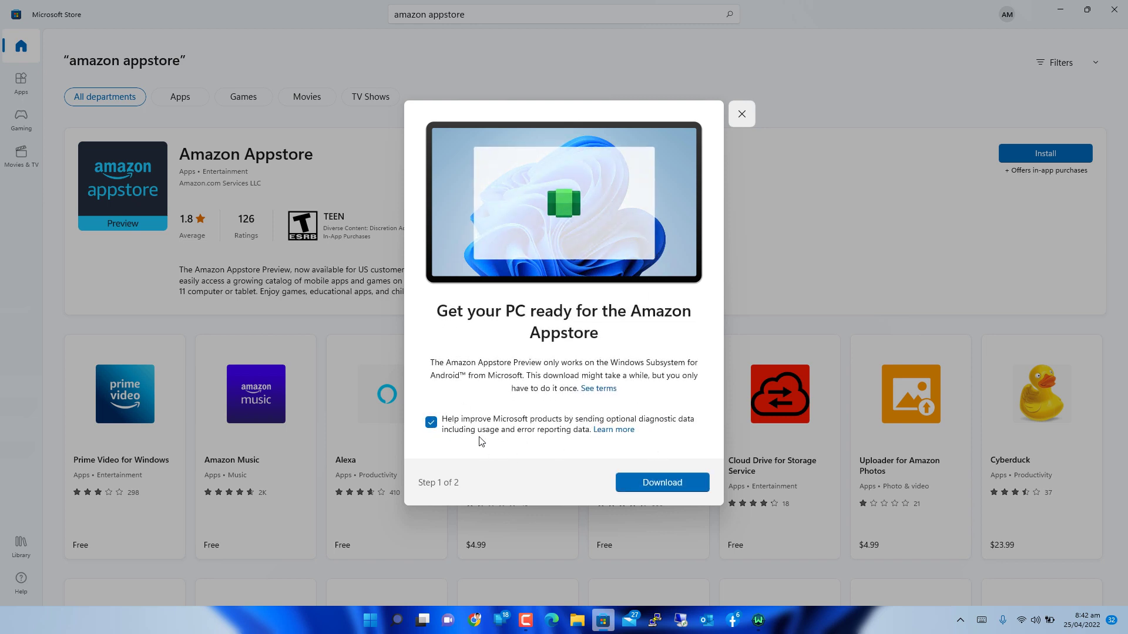
{"action": "left_click", "coordinate": [431, 422]}
{"action": "left_click", "coordinate": [679, 484]}
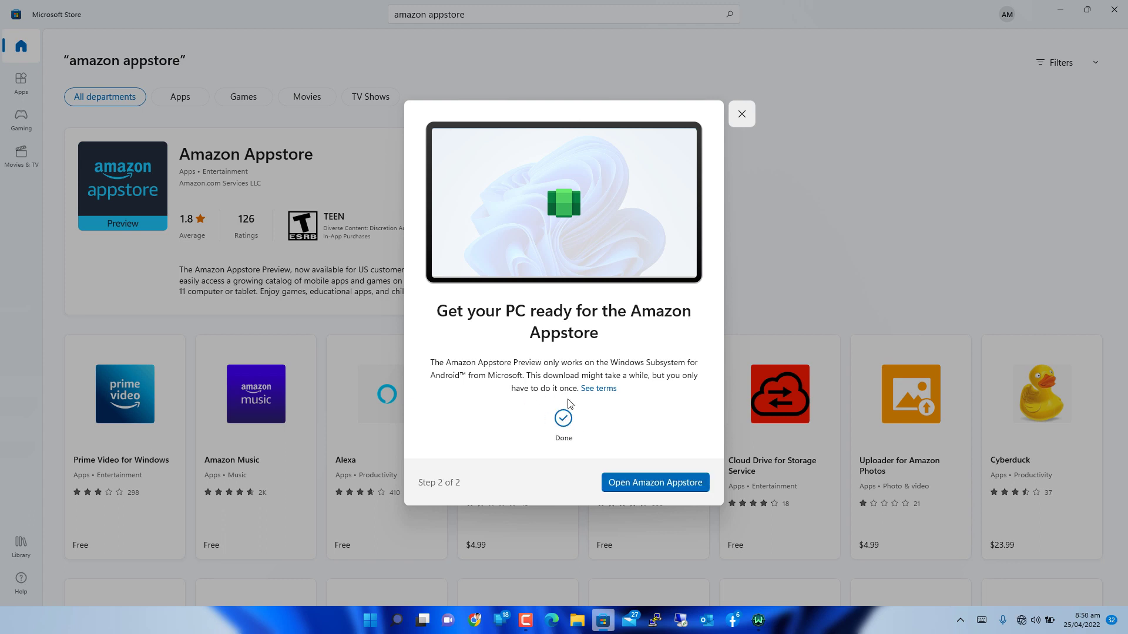
{"action": "left_click", "coordinate": [652, 484]}
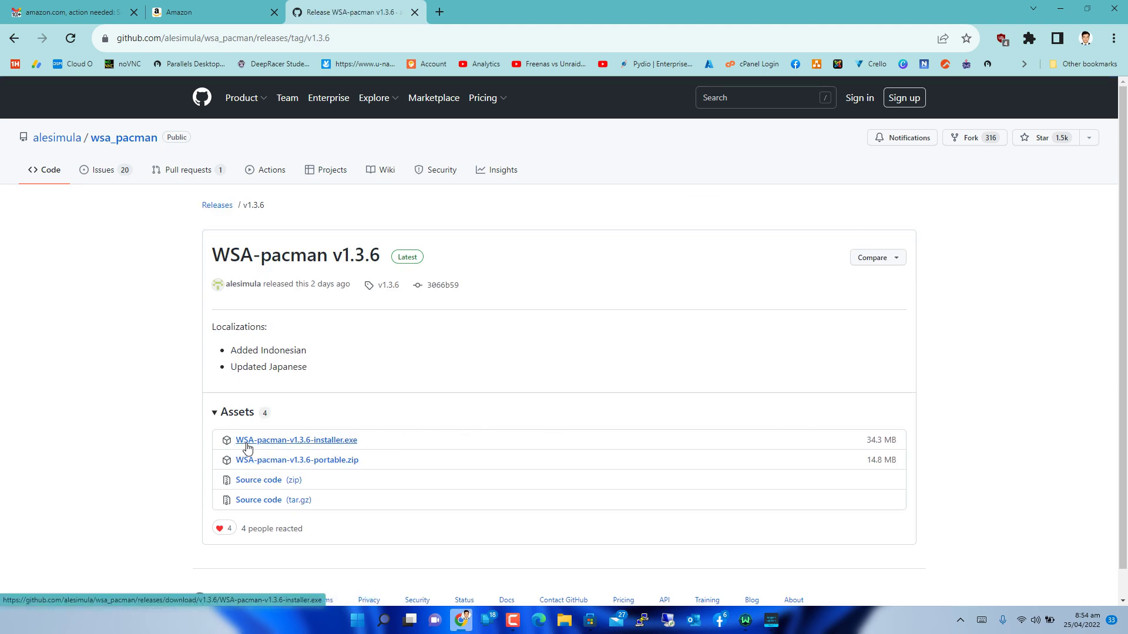
Step: Download WSA-pacman-v1.3.6-installer.exe and run it through the setup wizard
{"action": "left_click", "coordinate": [324, 447]}
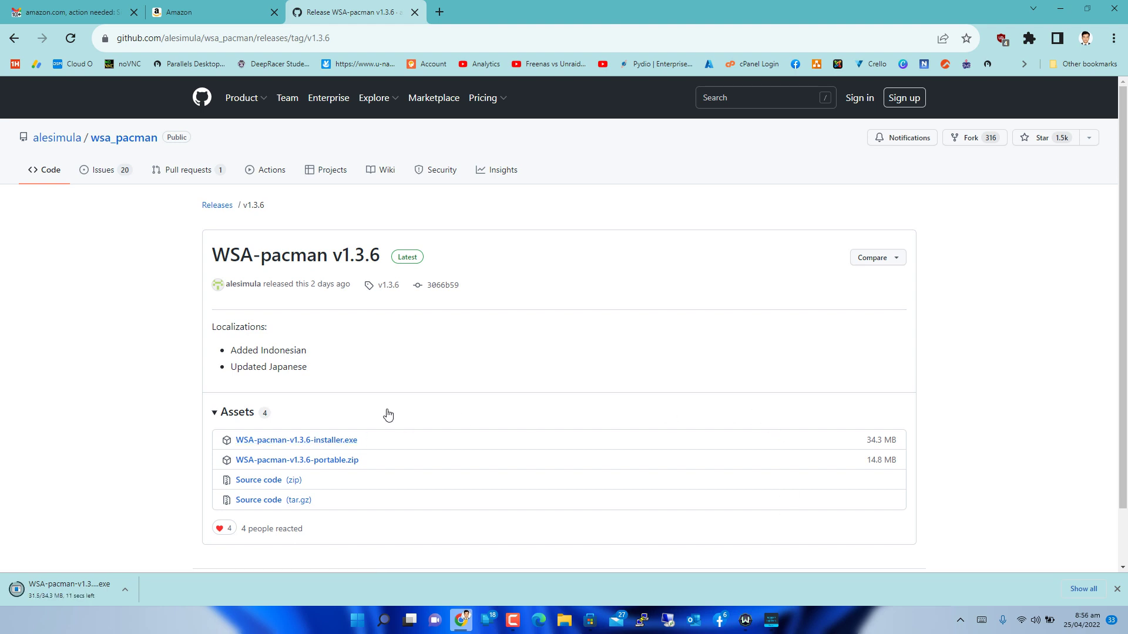
{"action": "left_click", "coordinate": [595, 323]}
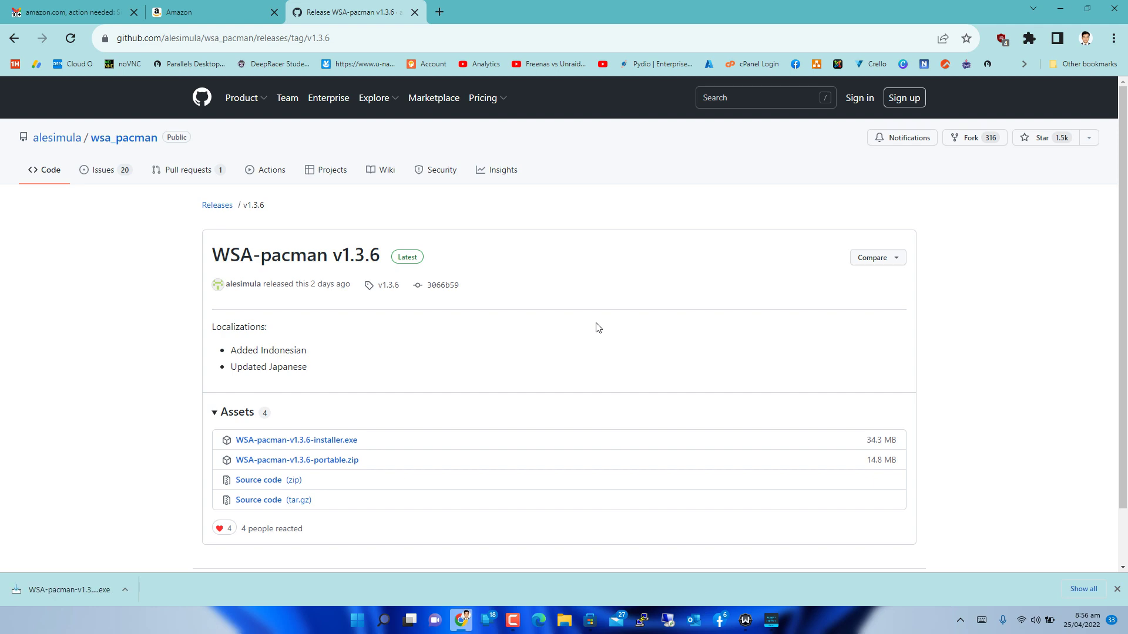
{"action": "left_click", "coordinate": [1060, 9]}
{"action": "left_click", "coordinate": [660, 423]}
{"action": "left_click", "coordinate": [662, 423]}
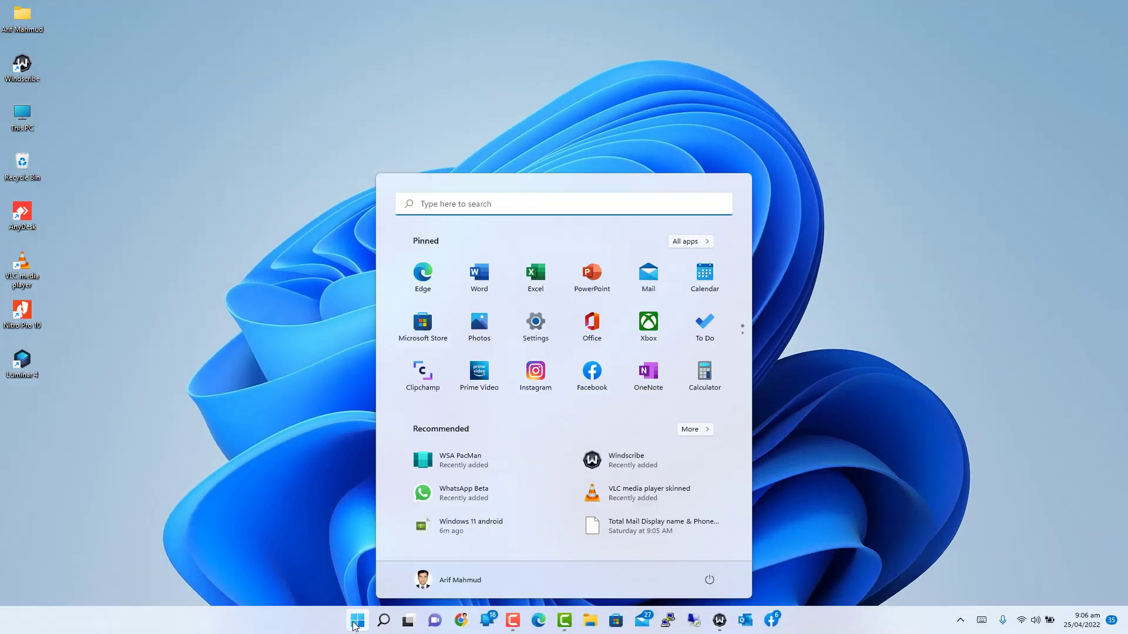
{"action": "type", "text": "windows subs"}
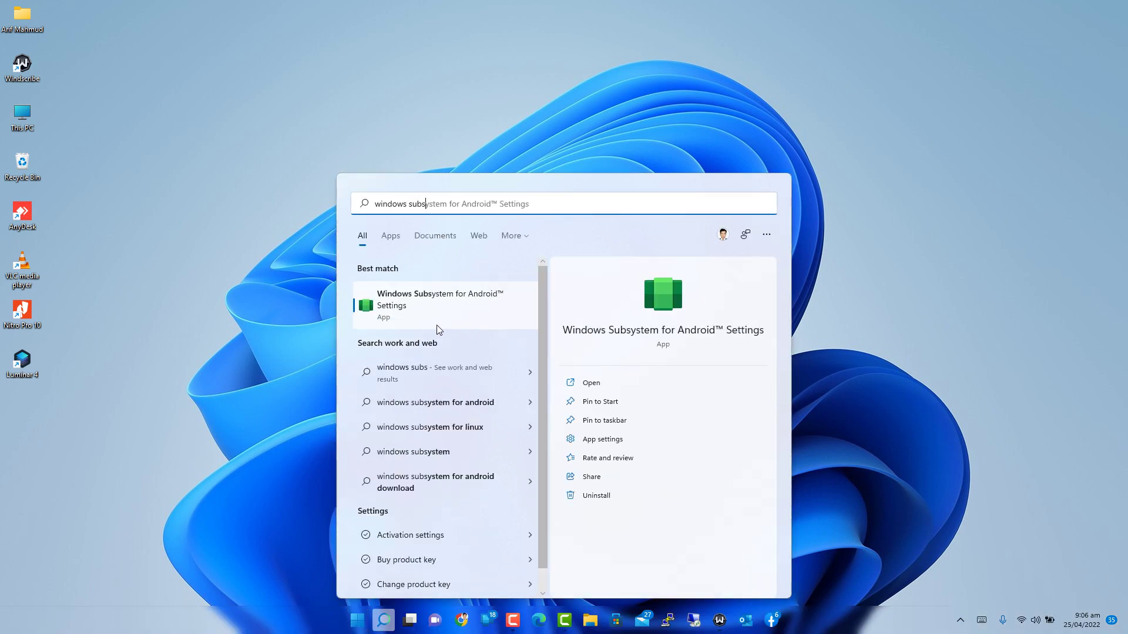
Step: Turn on Optional diagnostic data and Developer mode in WSA Settings, allowing firewall access
{"action": "left_click", "coordinate": [591, 384]}
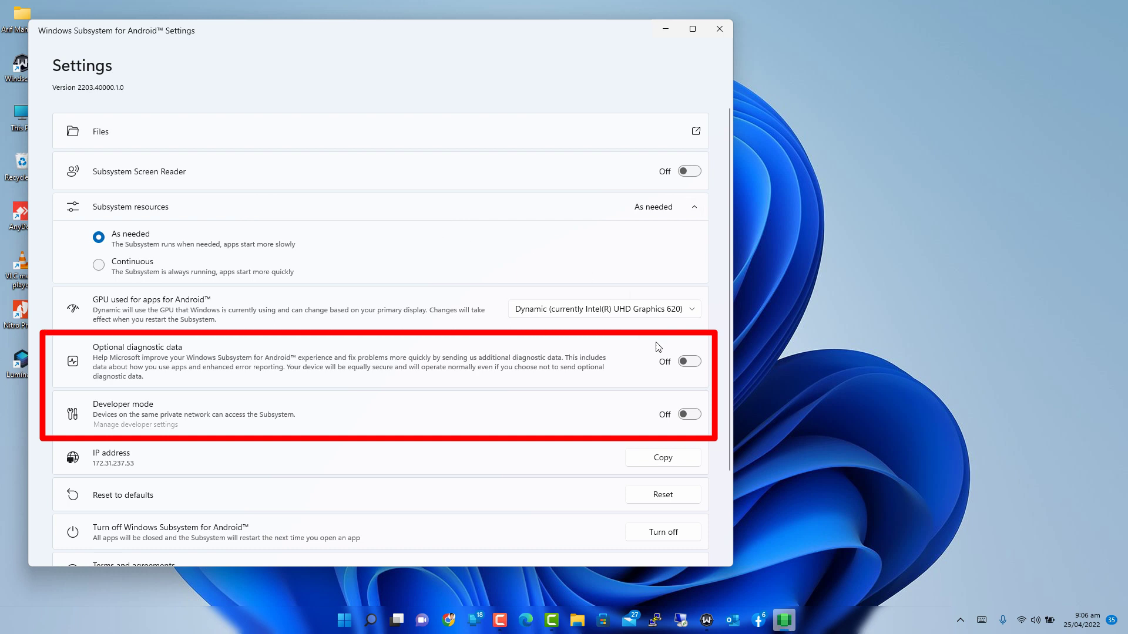
{"action": "left_click", "coordinate": [686, 362]}
{"action": "left_click", "coordinate": [686, 414]}
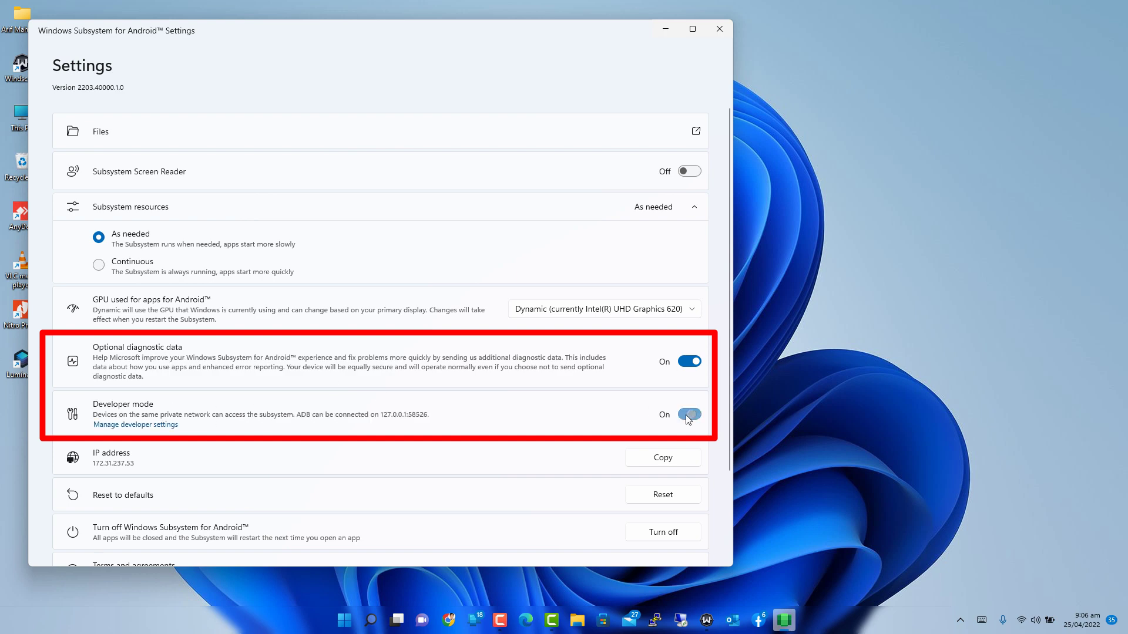
{"action": "left_click", "coordinate": [624, 421]}
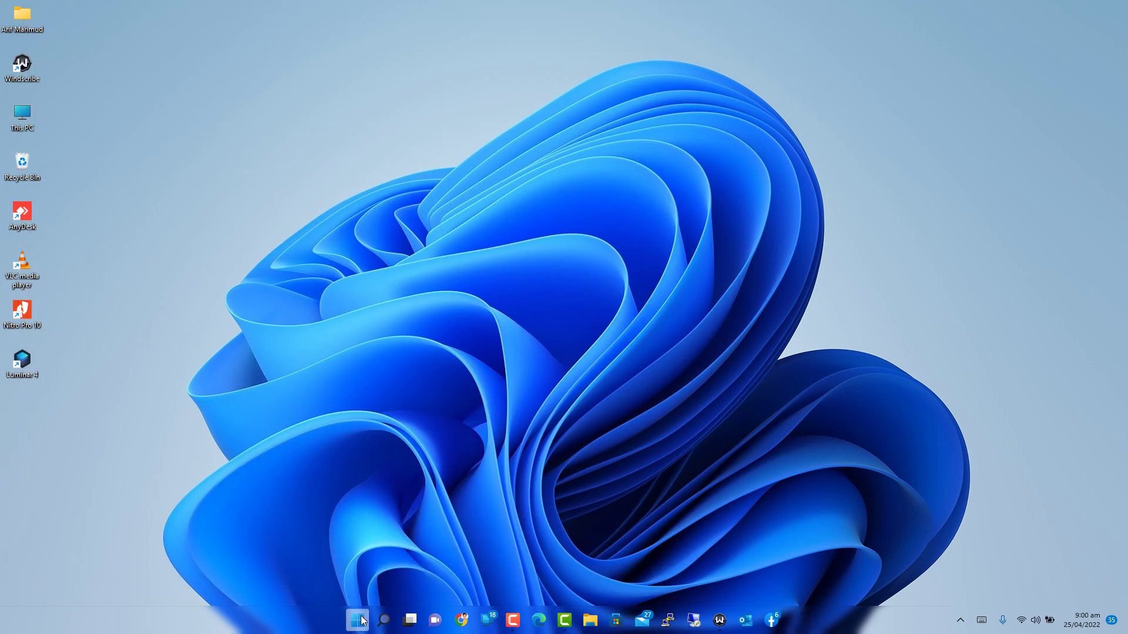
{"action": "left_click", "coordinate": [357, 619]}
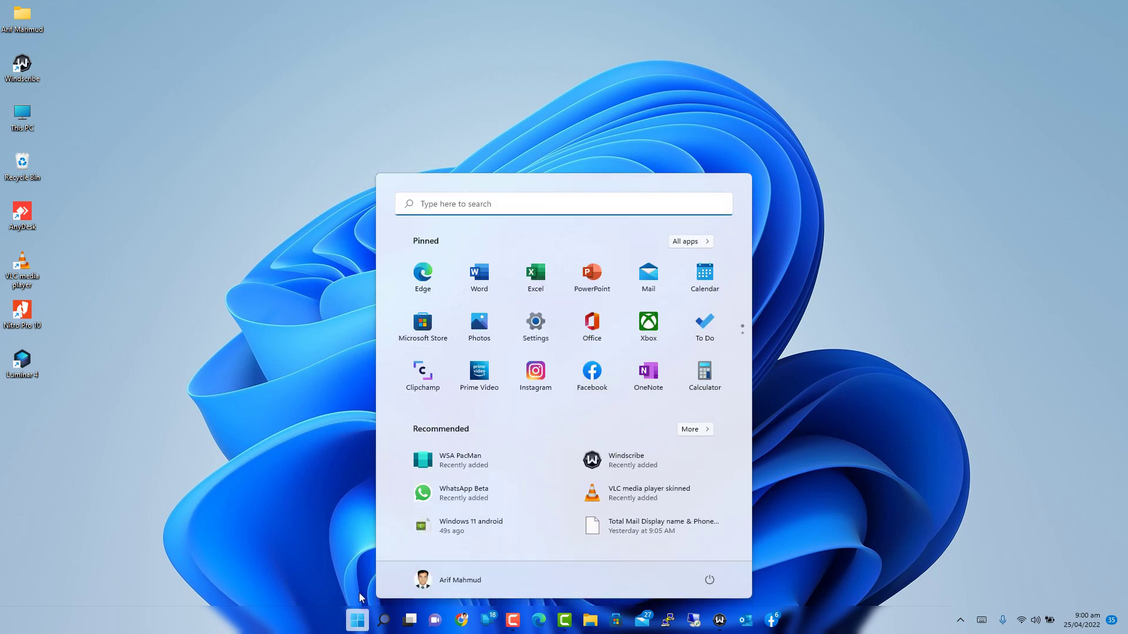
Step: Launch WSA PacMan, turn on the Android subsystem from its banner, then minimize it
{"action": "left_click", "coordinate": [468, 471]}
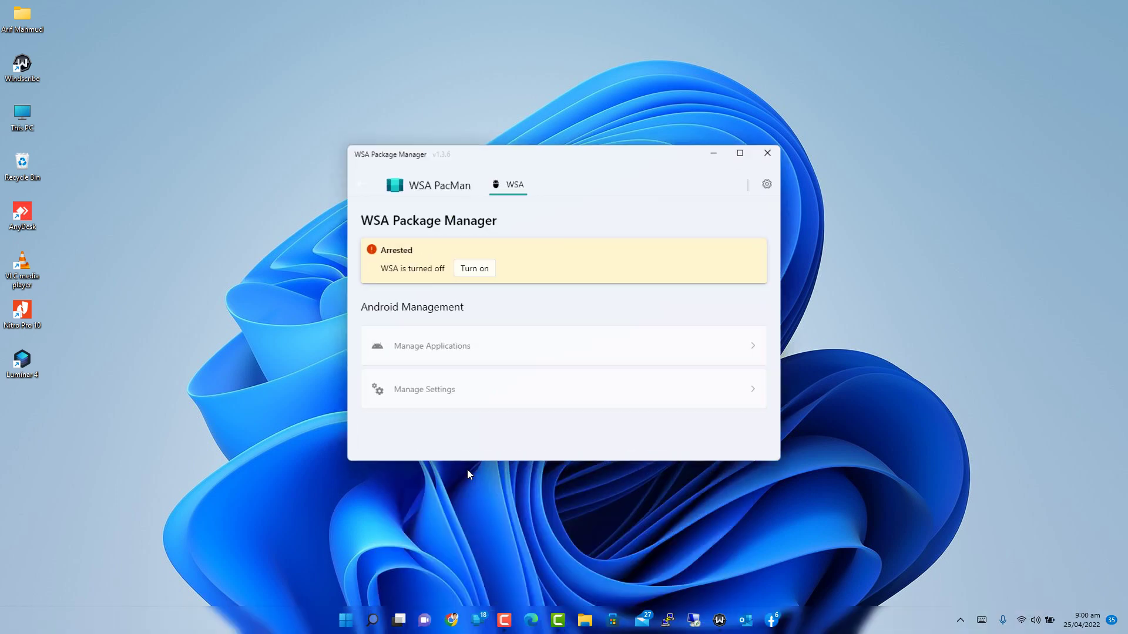
{"action": "left_click", "coordinate": [473, 273]}
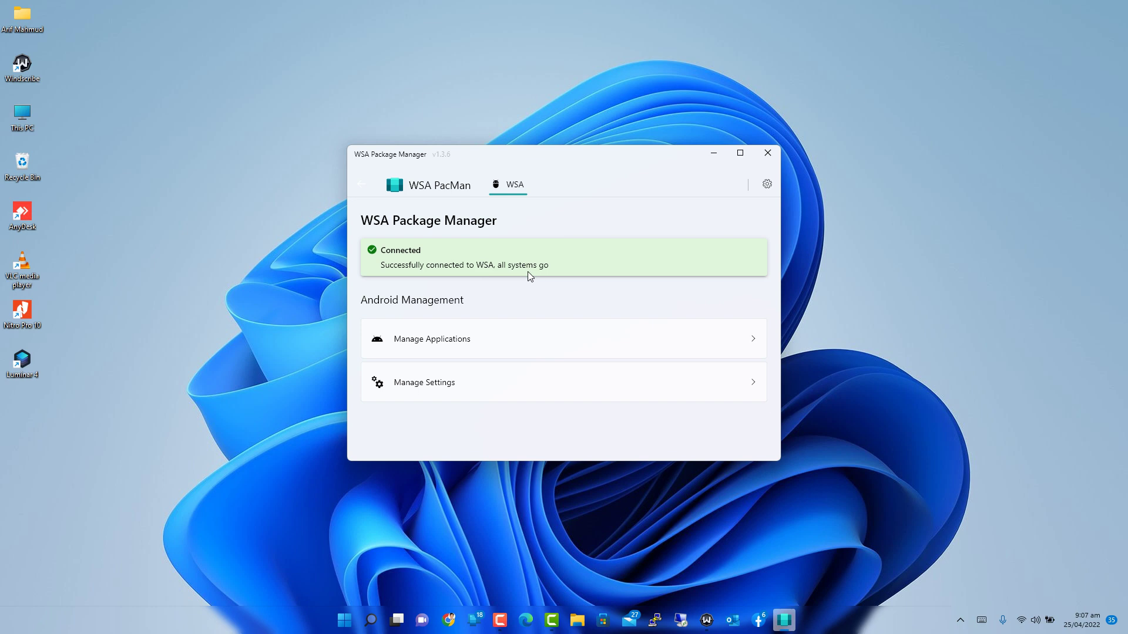
{"action": "left_click", "coordinate": [715, 155]}
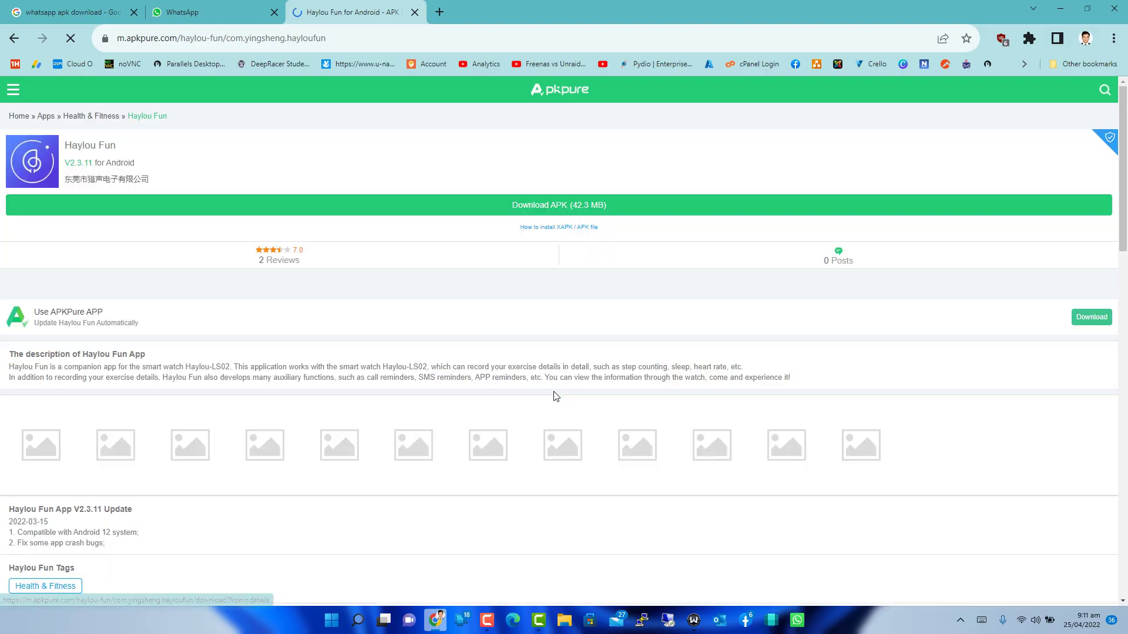
Step: Download the Haylou Fun APK from APKPure and install it through WSA PacMan
{"action": "left_click", "coordinate": [556, 203]}
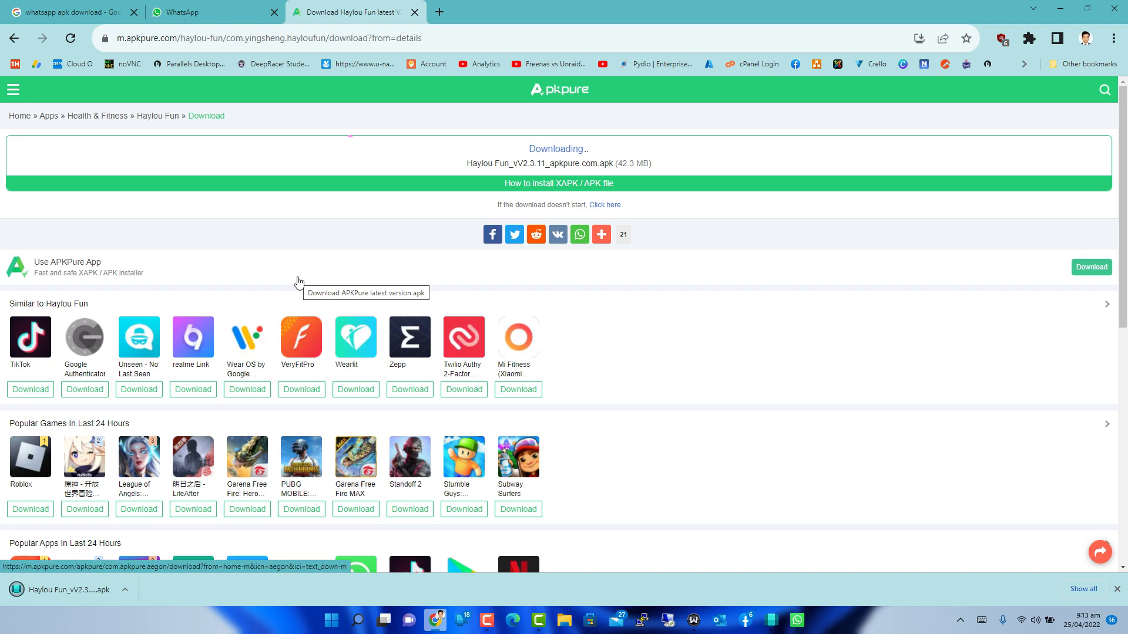
{"action": "left_click", "coordinate": [33, 597]}
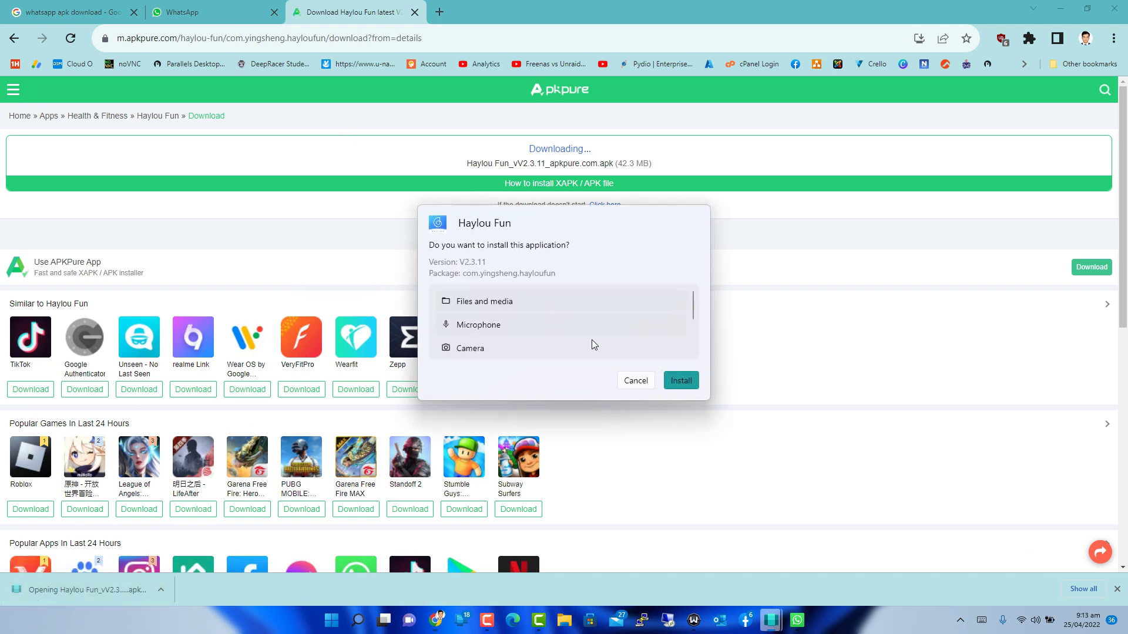
{"action": "left_click", "coordinate": [680, 381]}
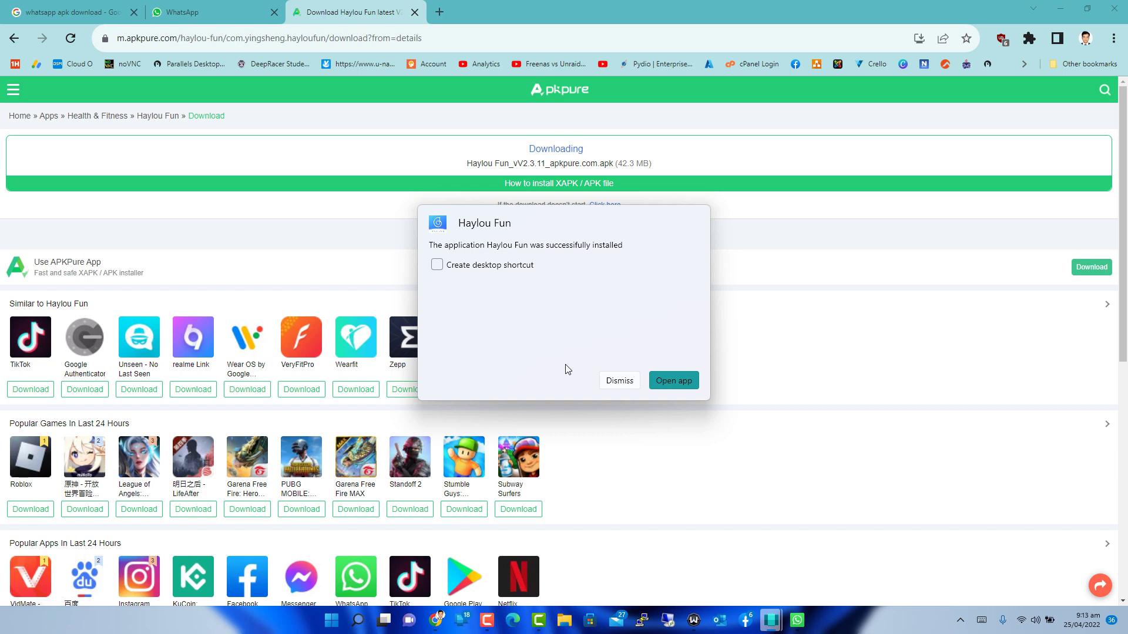
{"action": "left_click", "coordinate": [1060, 8]}
Step: Tick Create desktop shortcut, open Haylou Fun, and agree to its Privacy Policy
{"action": "left_click", "coordinate": [505, 262]}
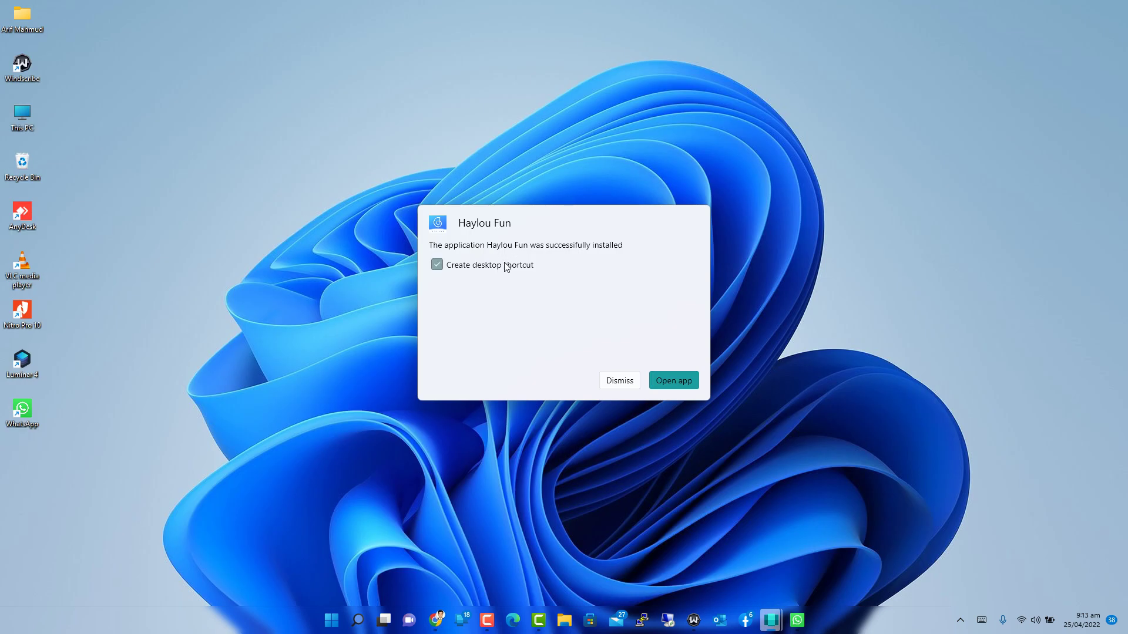
{"action": "left_click", "coordinate": [674, 382]}
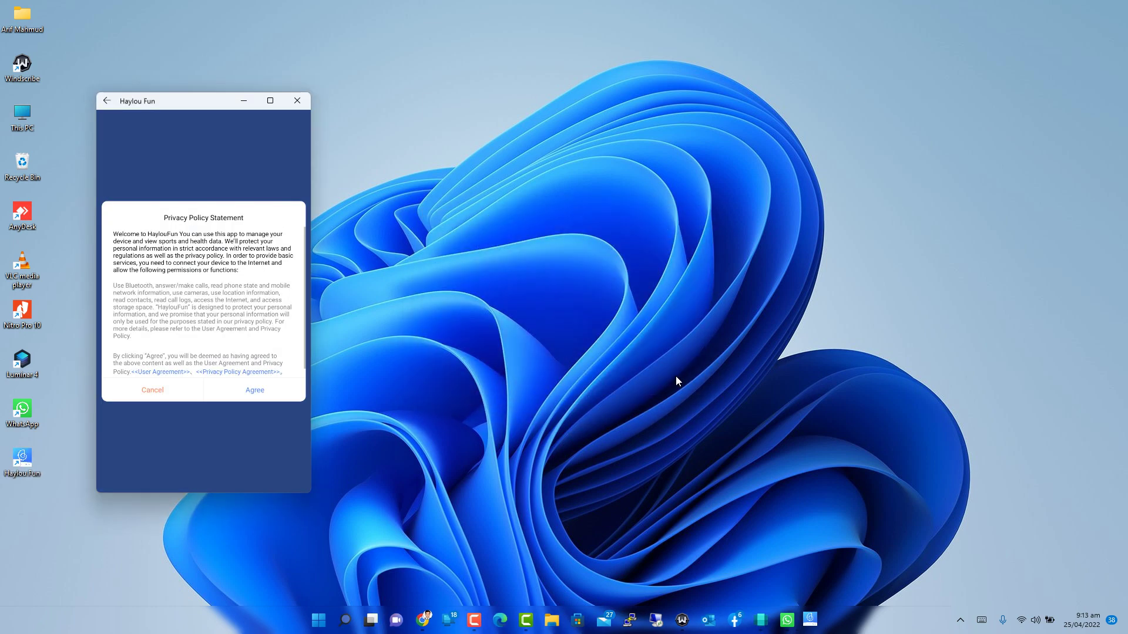
{"action": "left_click", "coordinate": [249, 394]}
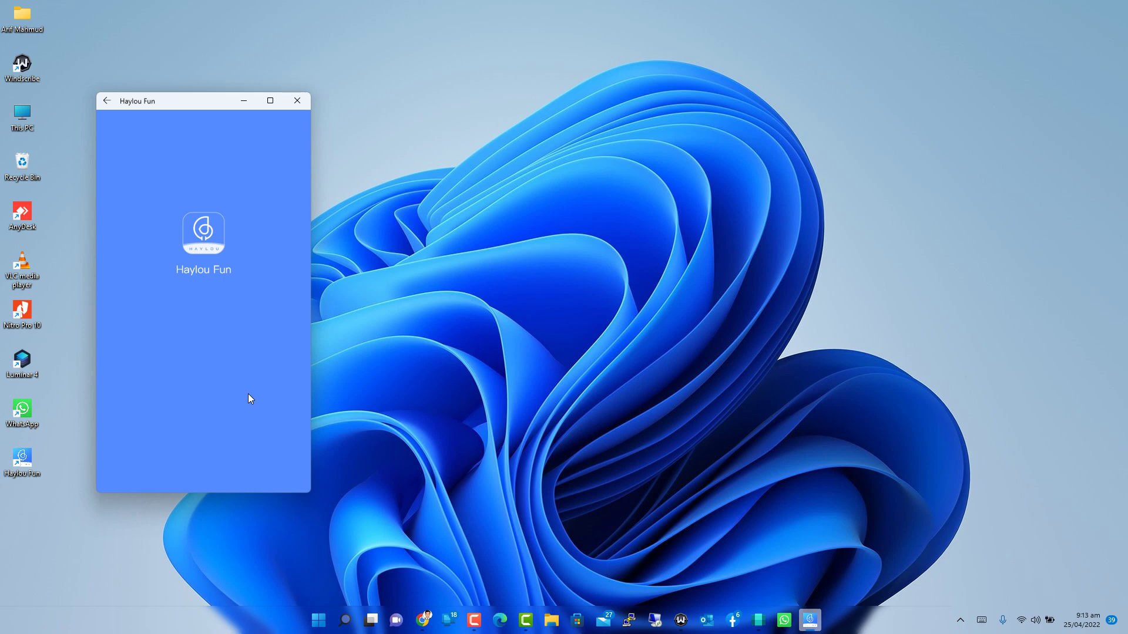